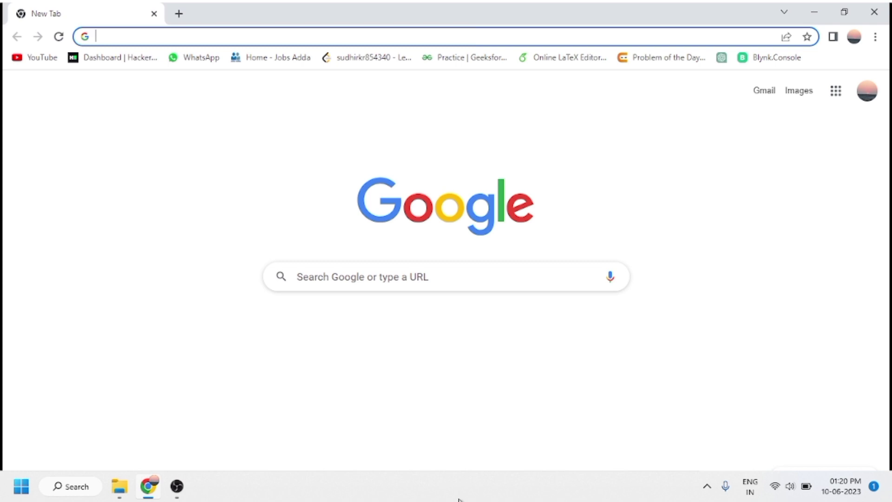
# Step: Search Google for netbeans and open the Apache NetBeans 18 download page on the official site
pyautogui.click(545, 277)
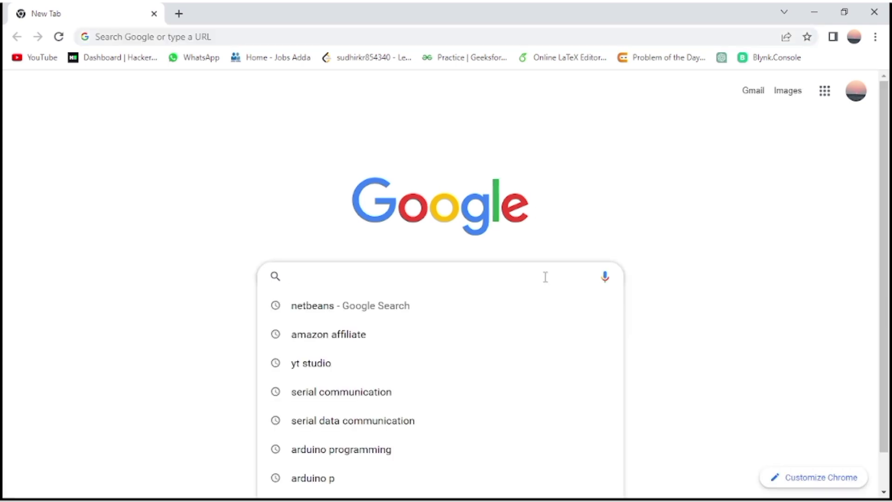
pyautogui.write('n')
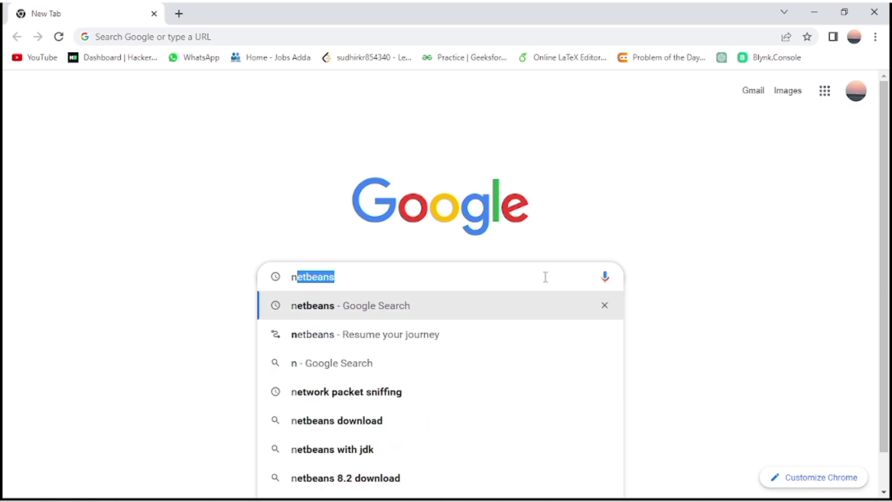
pyautogui.press('Return')
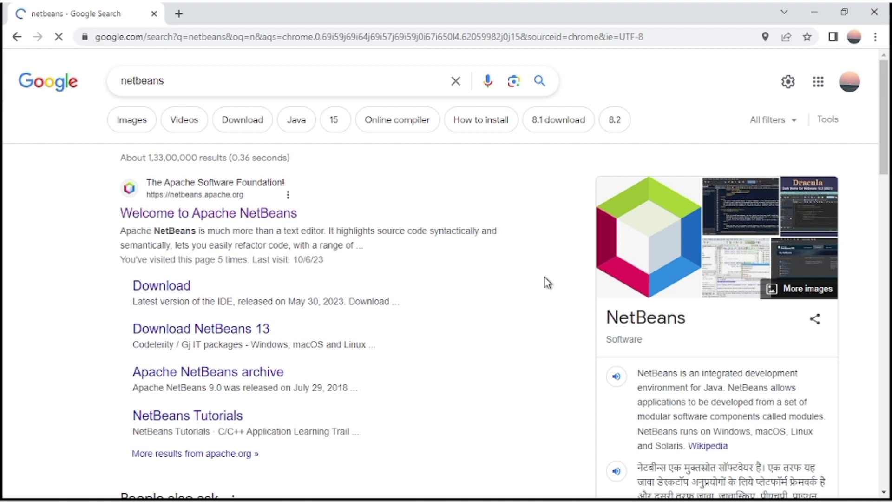
pyautogui.click(255, 215)
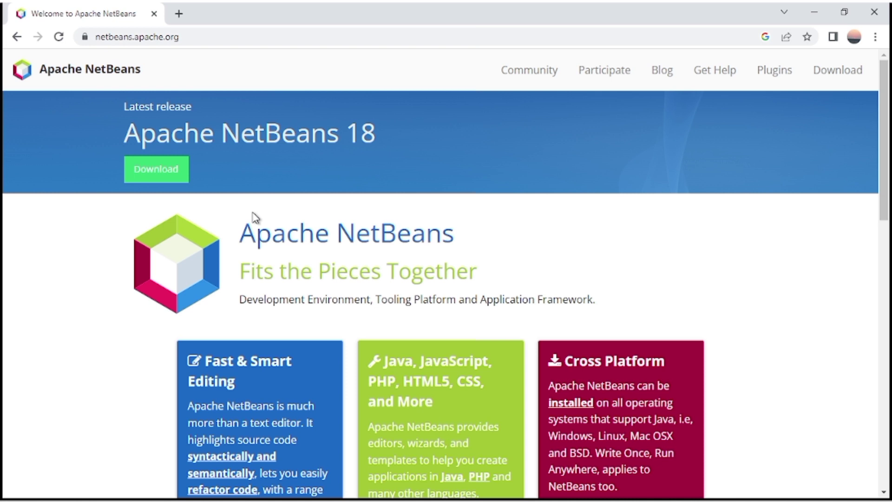
pyautogui.click(179, 174)
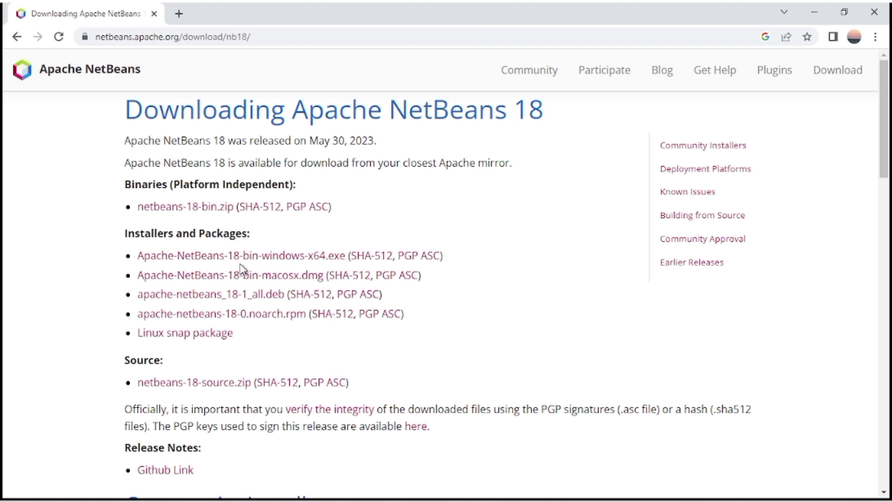
# Step: Start downloading Apache-NetBeans-18-bin-windows-x64.exe from the suggested Apache site, and cancel that duplicate download
pyautogui.click(325, 259)
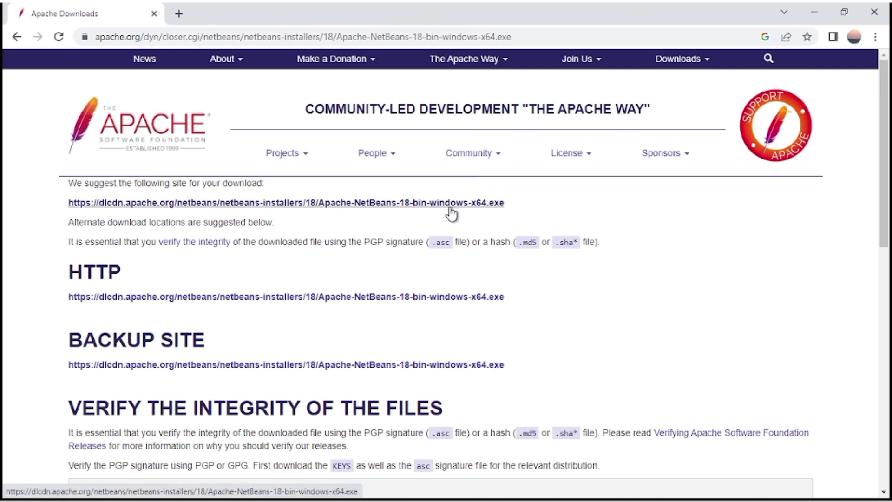
pyautogui.click(352, 203)
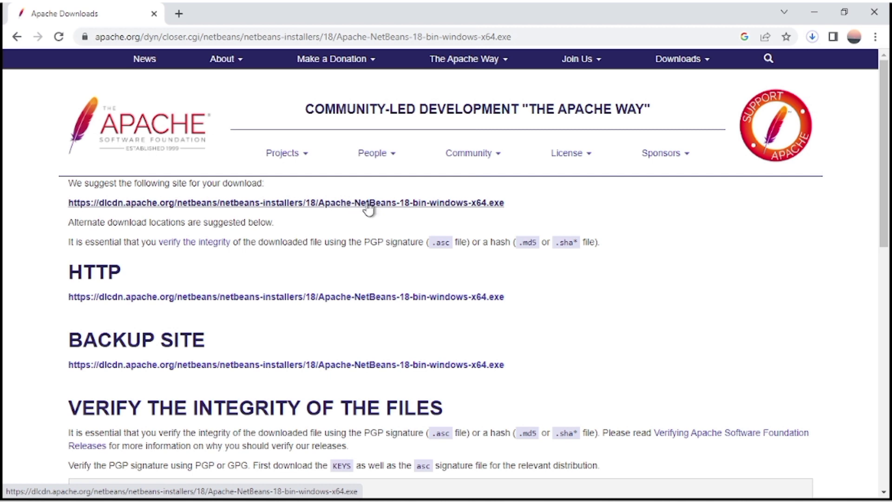
pyautogui.click(812, 37)
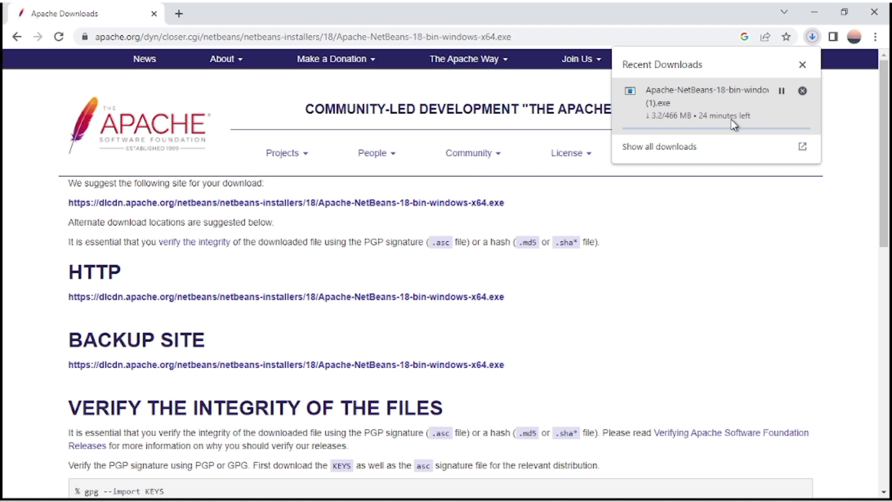
pyautogui.click(803, 91)
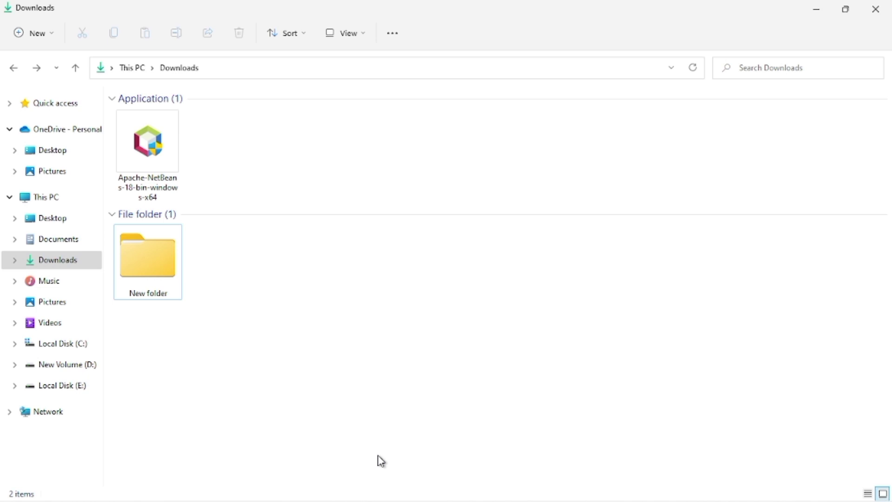
# Step: Launch the Apache NetBeans 18 installer from the Downloads folder and accept its license agreement with the default packs
pyautogui.doubleClick(165, 175)
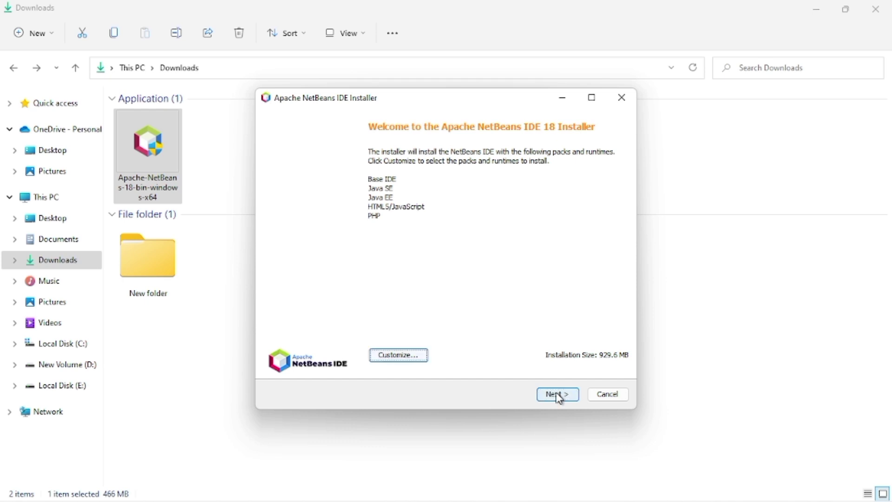
pyautogui.click(559, 395)
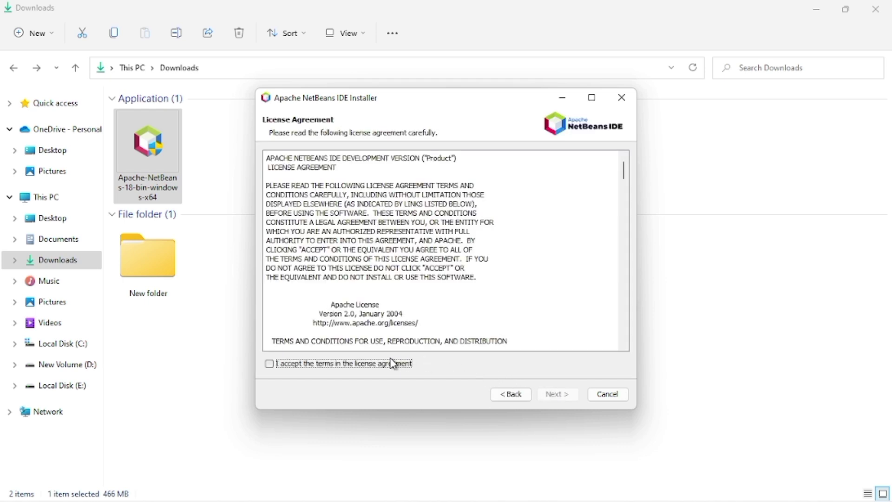
pyautogui.click(372, 365)
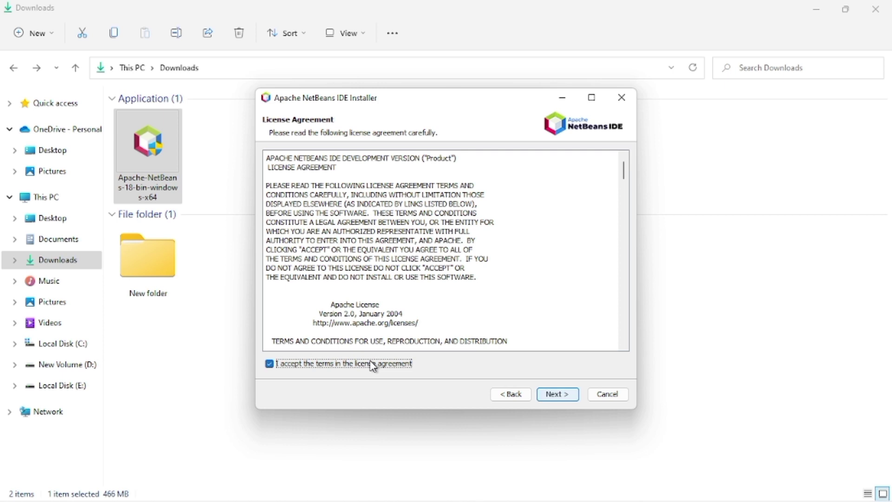
pyautogui.click(557, 400)
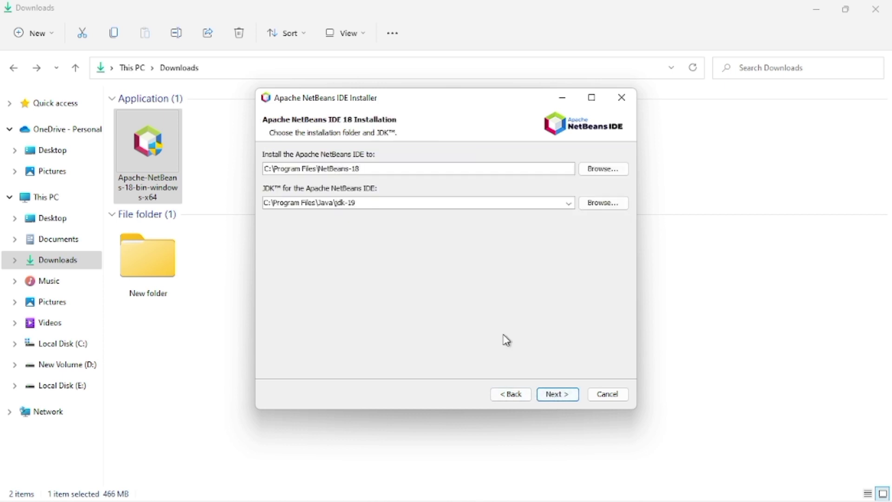
# Step: Install NetBeans to C:\Program Files\NetBeans-18 with jdk-19, with the update check turned off, and finish the setup
pyautogui.click(405, 172)
pyautogui.click(559, 396)
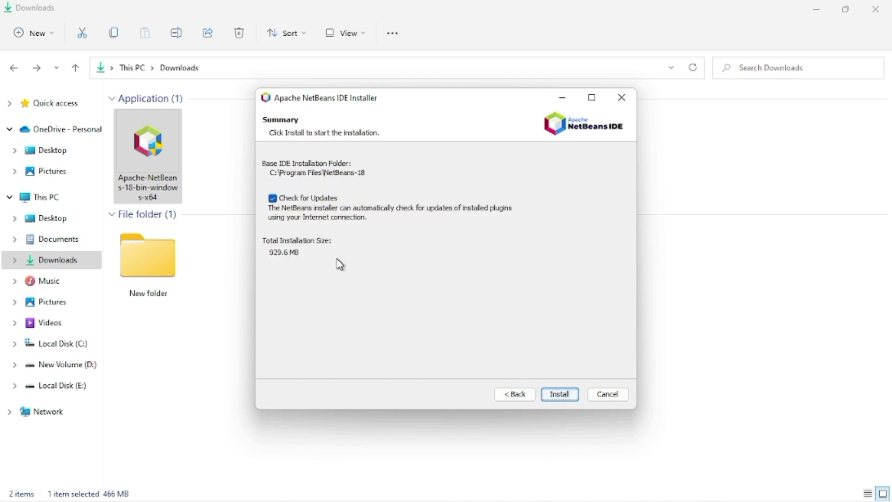
pyautogui.click(275, 203)
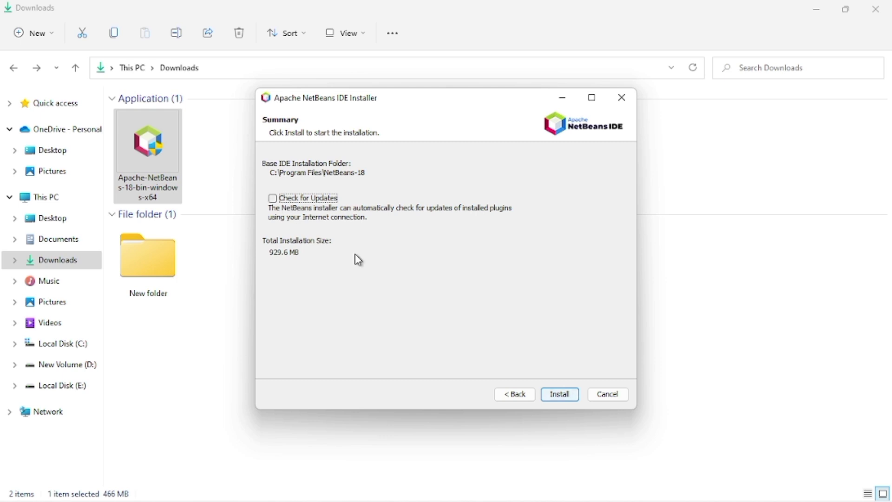
pyautogui.click(560, 396)
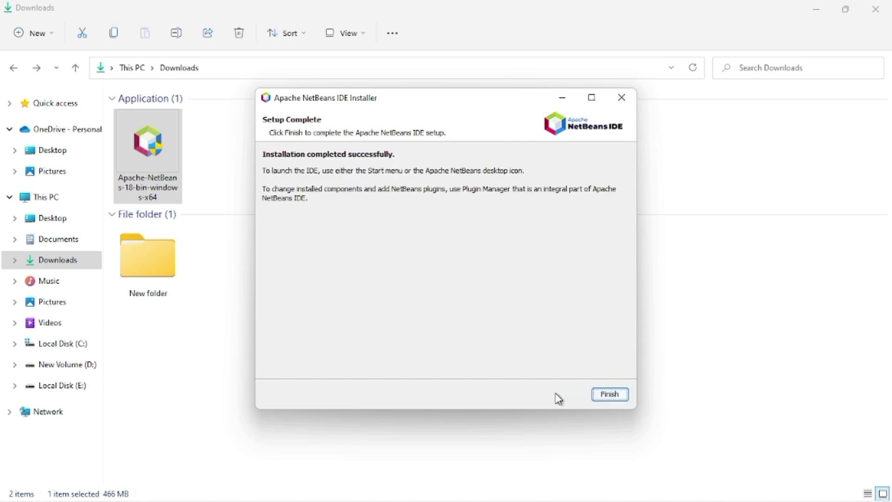
pyautogui.click(607, 396)
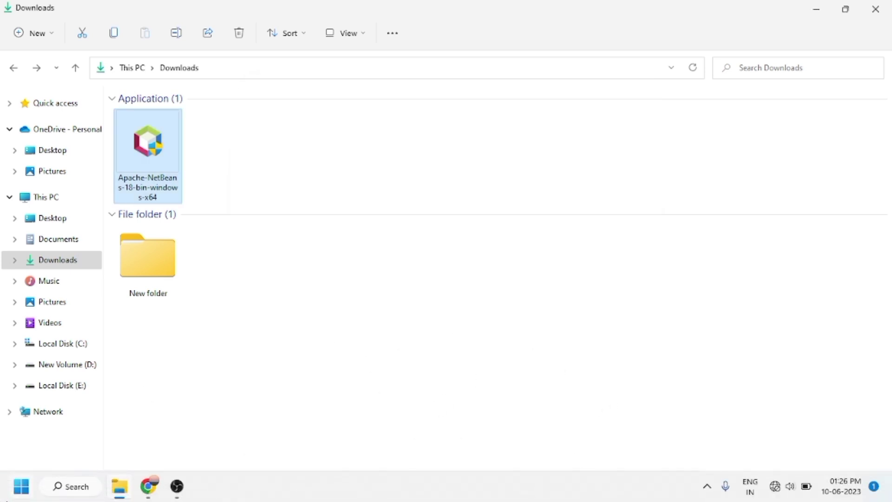
# Step: Launch Apache NetBeans IDE 18, maximize its window and dismiss the notification about unused NetBeans 16 data
pyautogui.click(21, 486)
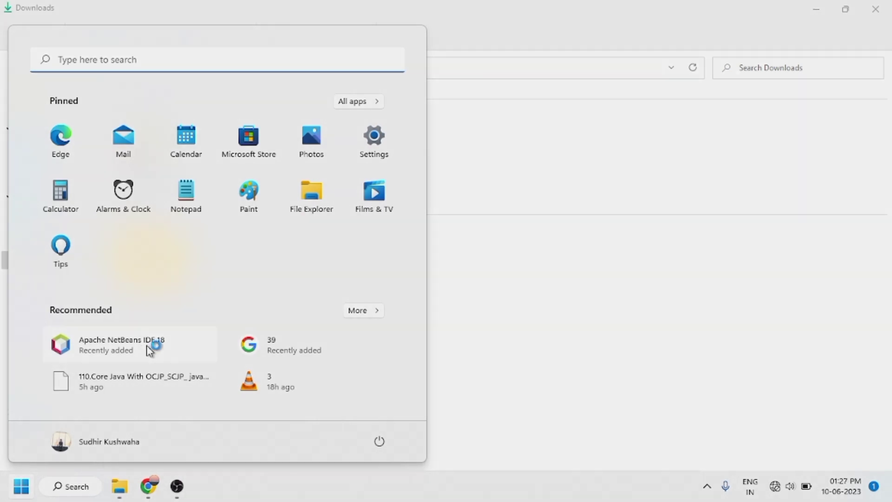
pyautogui.click(149, 348)
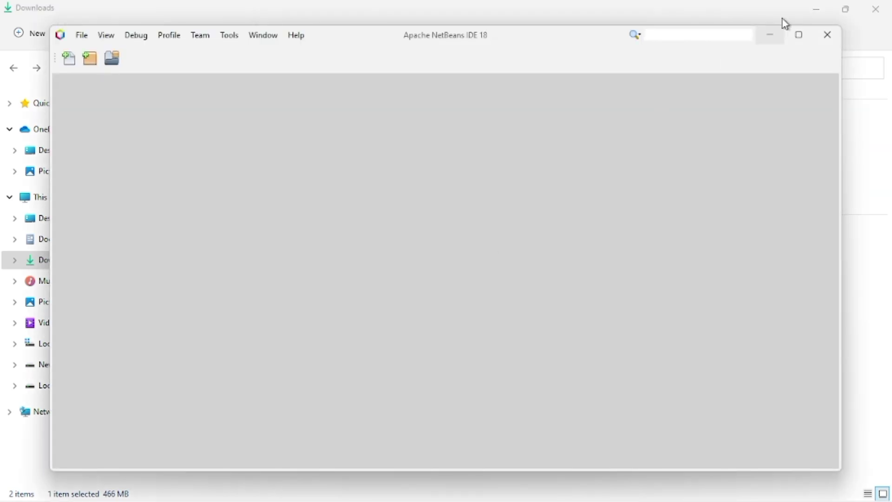
pyautogui.click(799, 35)
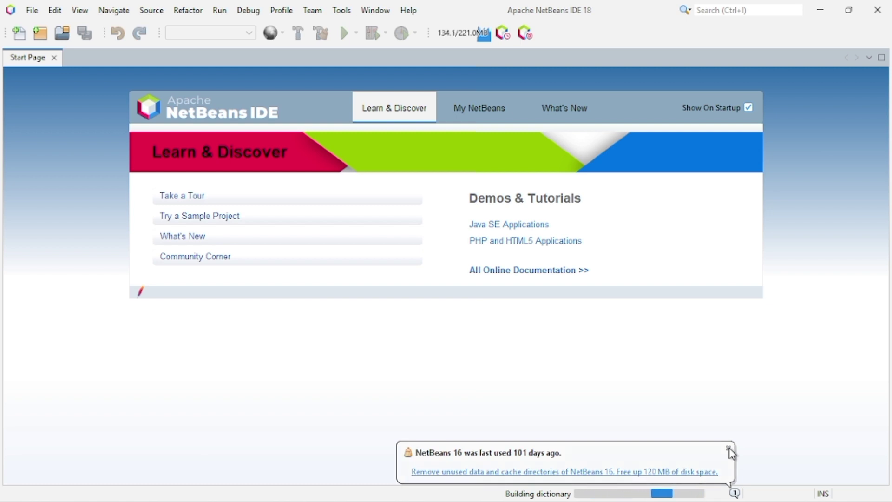
pyautogui.click(728, 448)
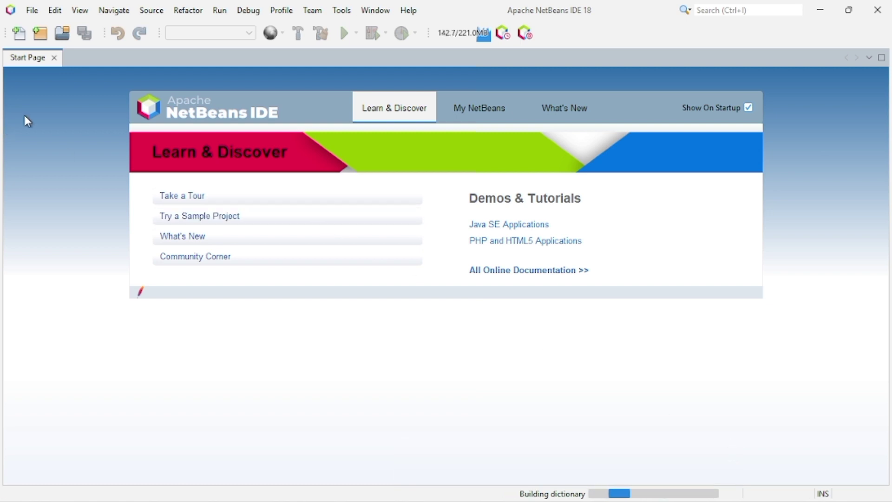
# Step: Create a Java with Ant project of type Java Application named JavaApplication1, including its main class
pyautogui.click(39, 9)
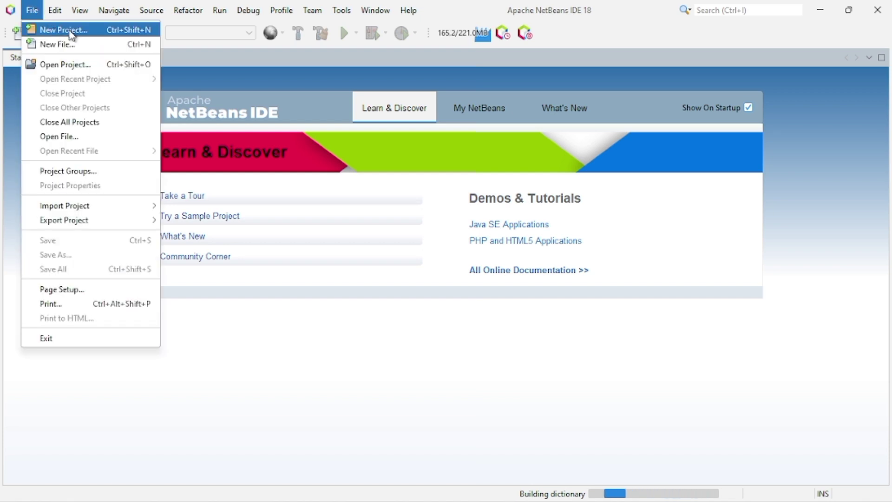
pyautogui.click(10, 95)
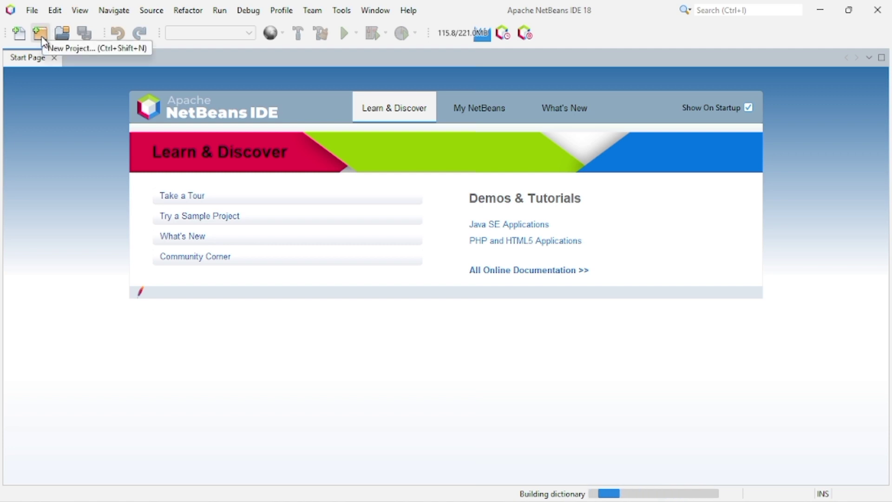
pyautogui.click(41, 38)
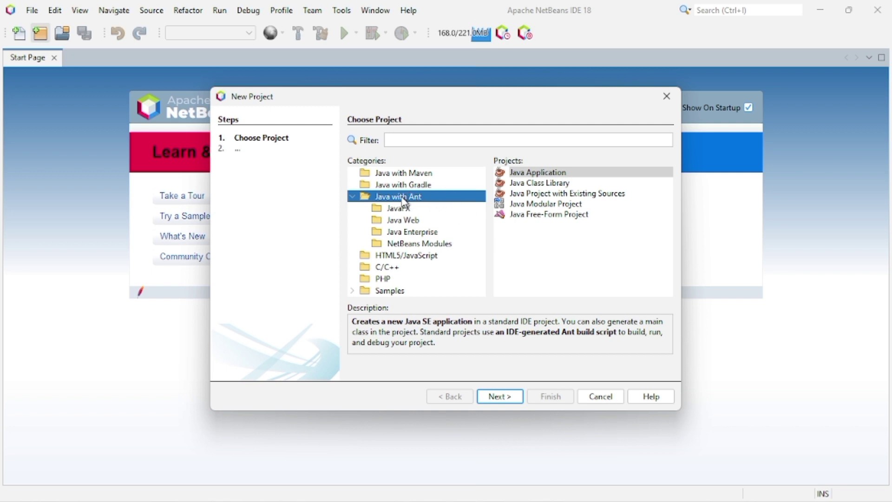
pyautogui.click(527, 173)
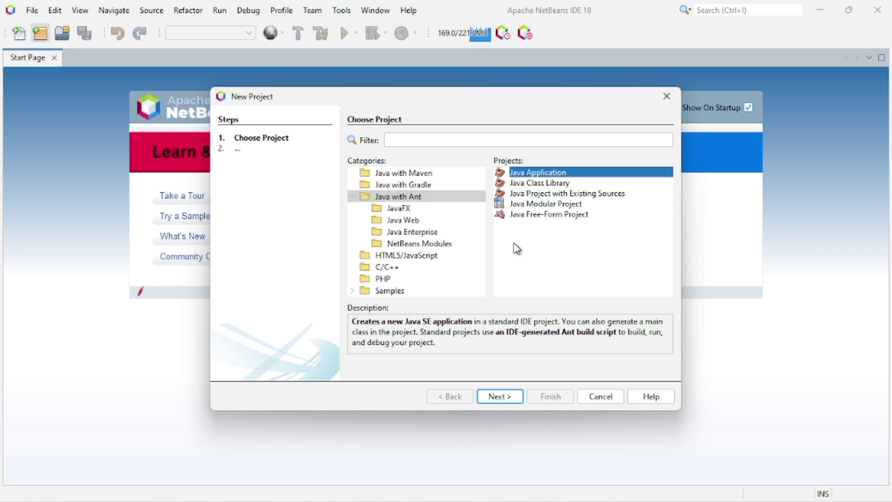
pyautogui.click(500, 396)
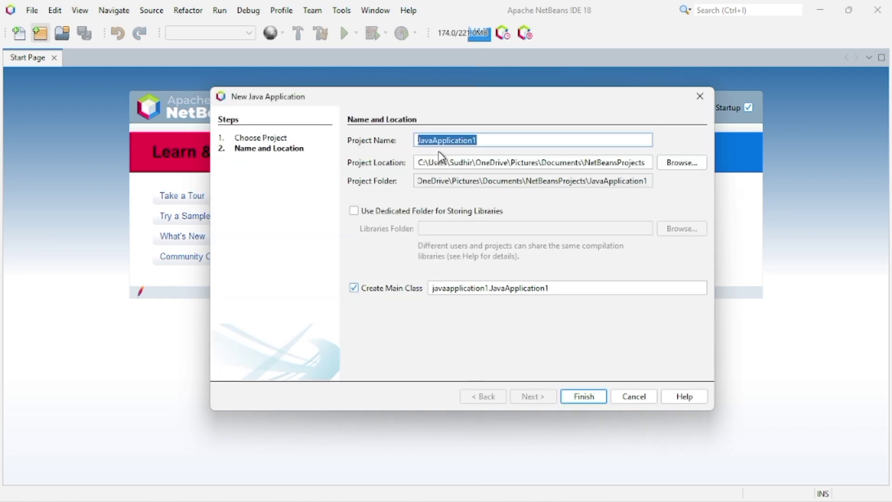
pyautogui.click(467, 141)
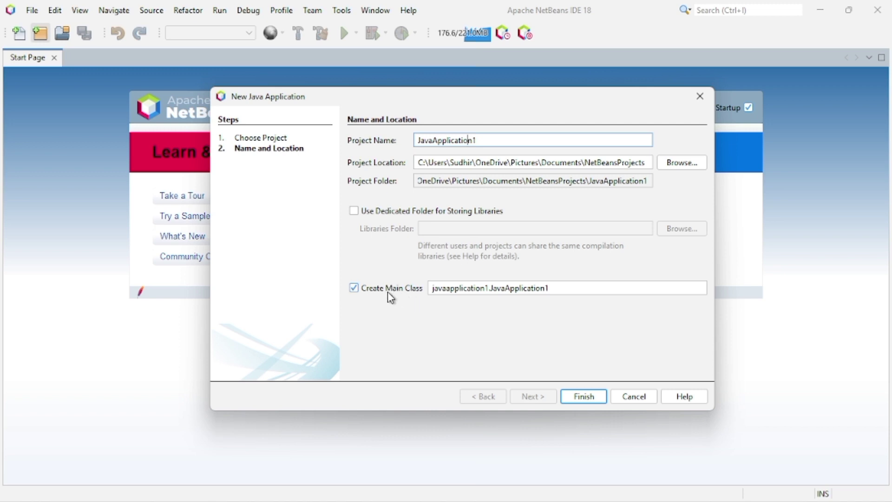
pyautogui.click(584, 398)
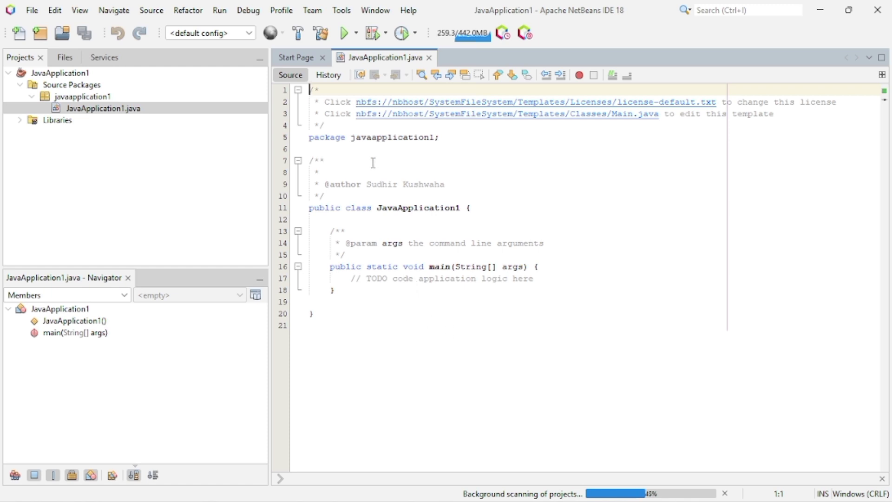
# Step: Add the statement System.out.println("Hello "); on its own line above the TODO comment in the main method
pyautogui.click(350, 281)
pyautogui.press('Return')
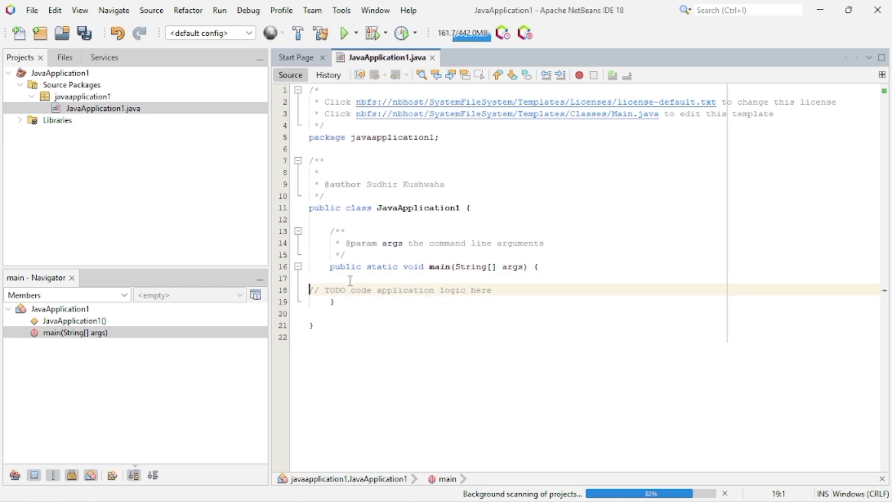
pyautogui.press('Down')
pyautogui.press('Down')
pyautogui.press('Up')
pyautogui.press('Up')
pyautogui.press('Up')
pyautogui.write('Syste')
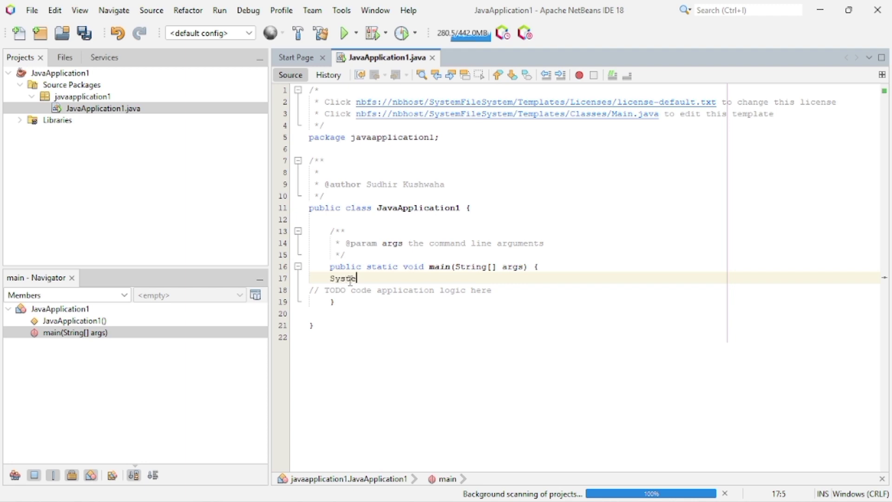
pyautogui.write('m.out.pr')
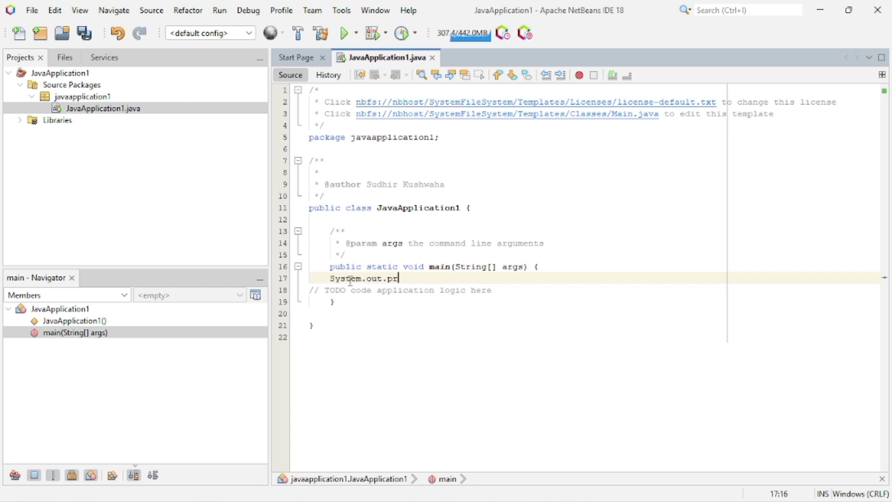
pyautogui.write('intln("')
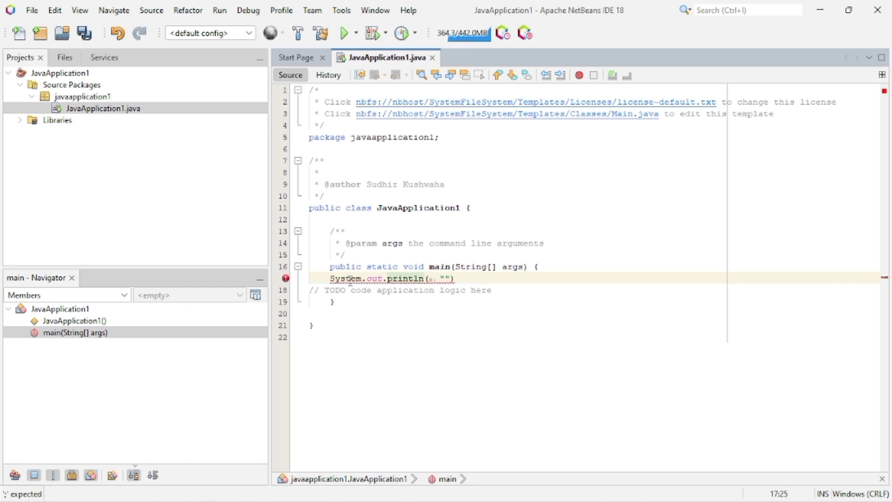
pyautogui.write('Hello ");')
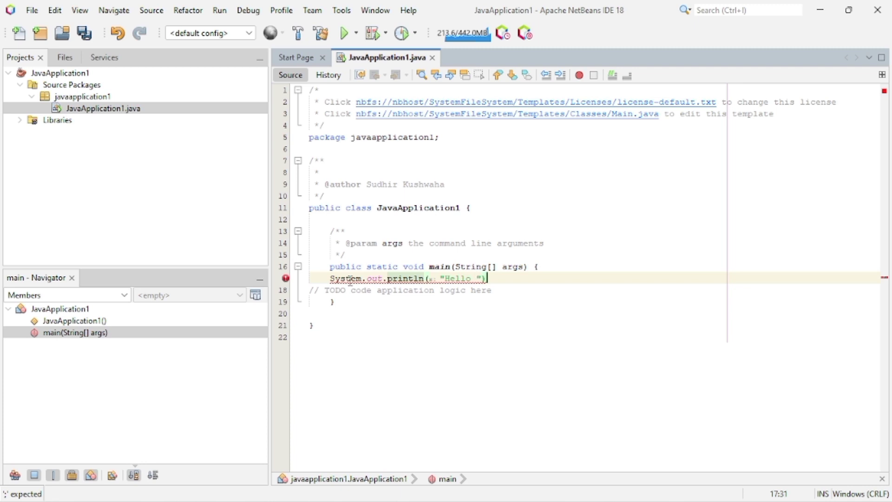
pyautogui.click(635, 449)
pyautogui.press('Up')
pyautogui.press('Up')
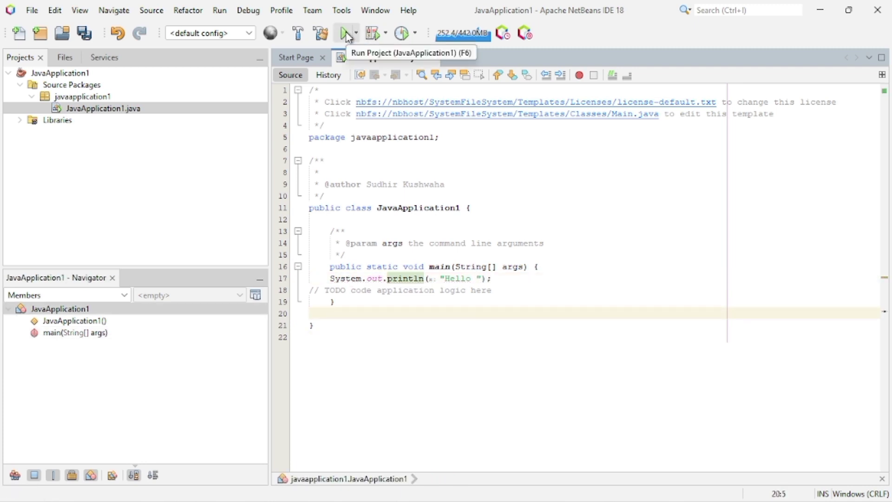
# Step: Run the JavaApplication1 project and select the printed greeting in its output
pyautogui.click(345, 33)
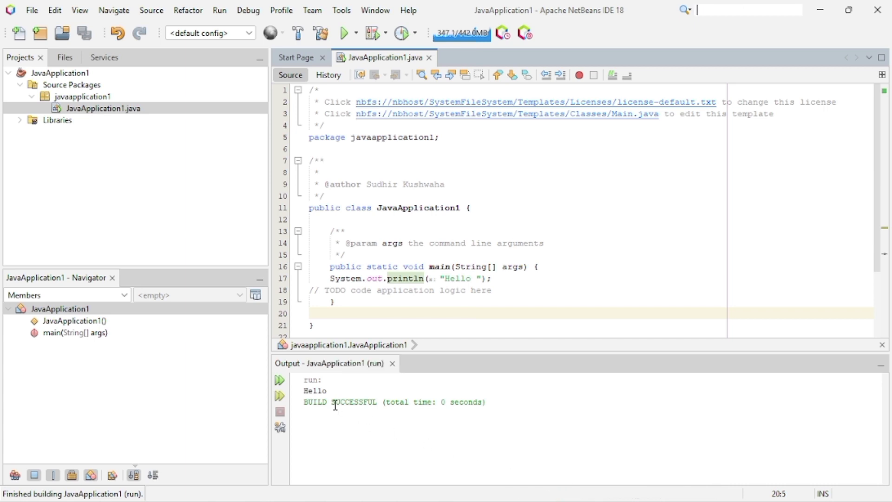
pyautogui.tripleClick(311, 392)
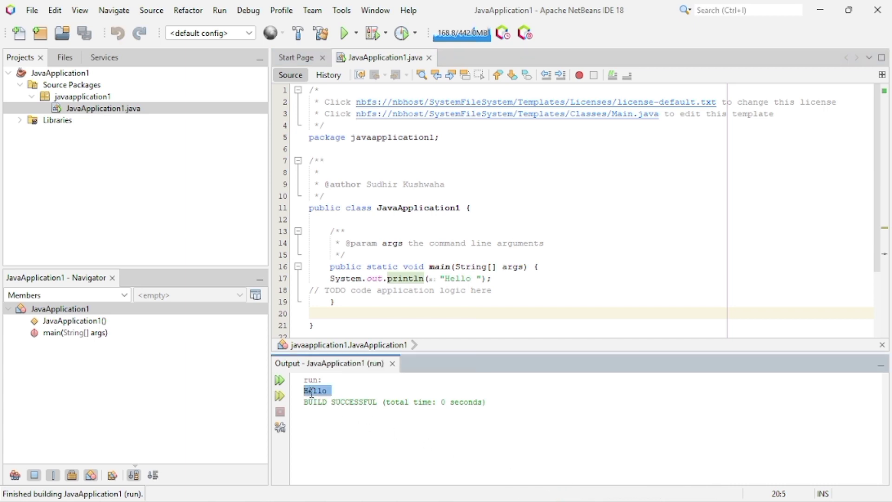